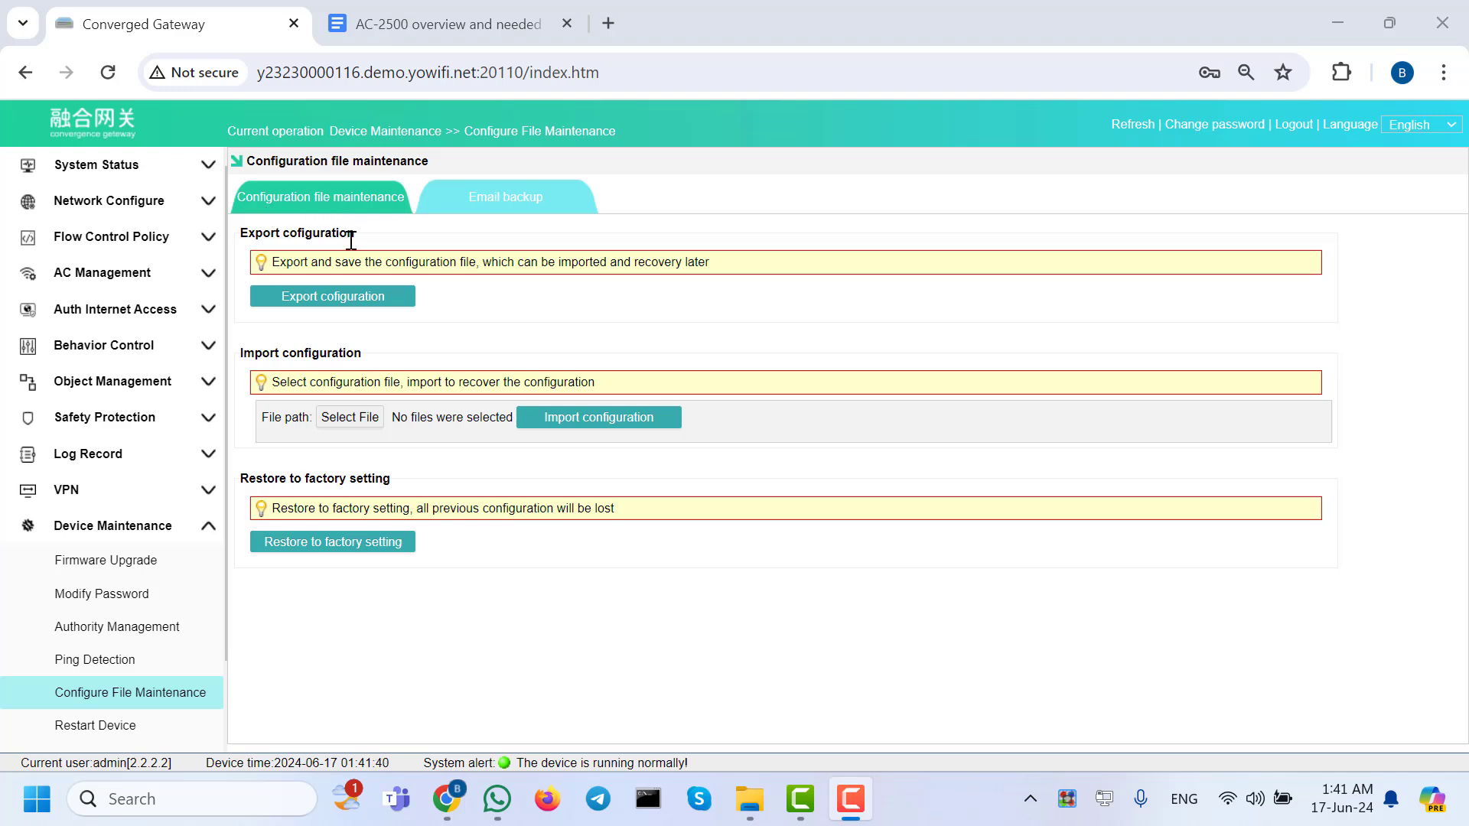
Export the gateway configuration and keep the cfg.zip download despite the insecure-download warning.
left_click(385, 311)
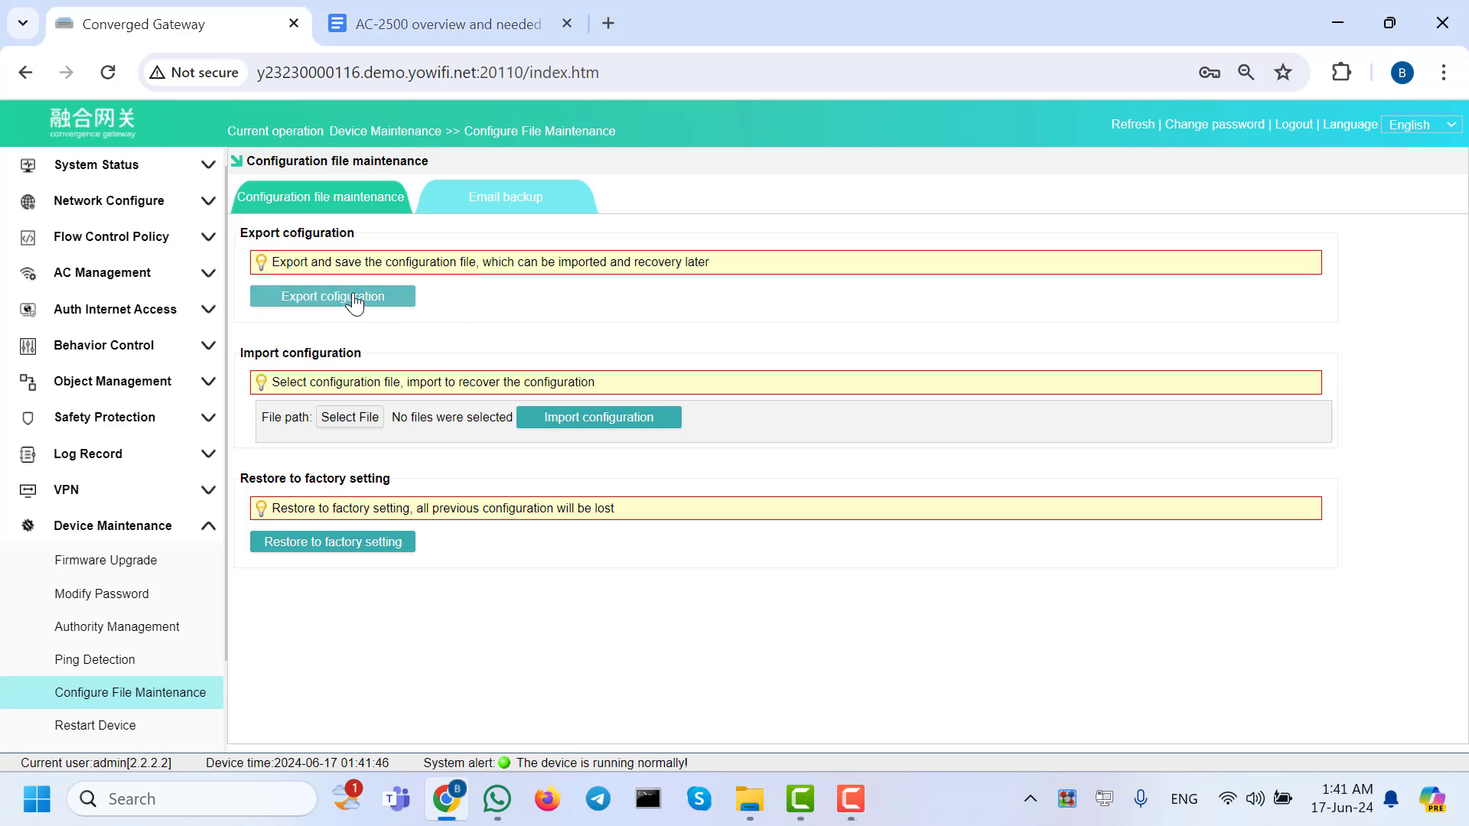
left_click(379, 300)
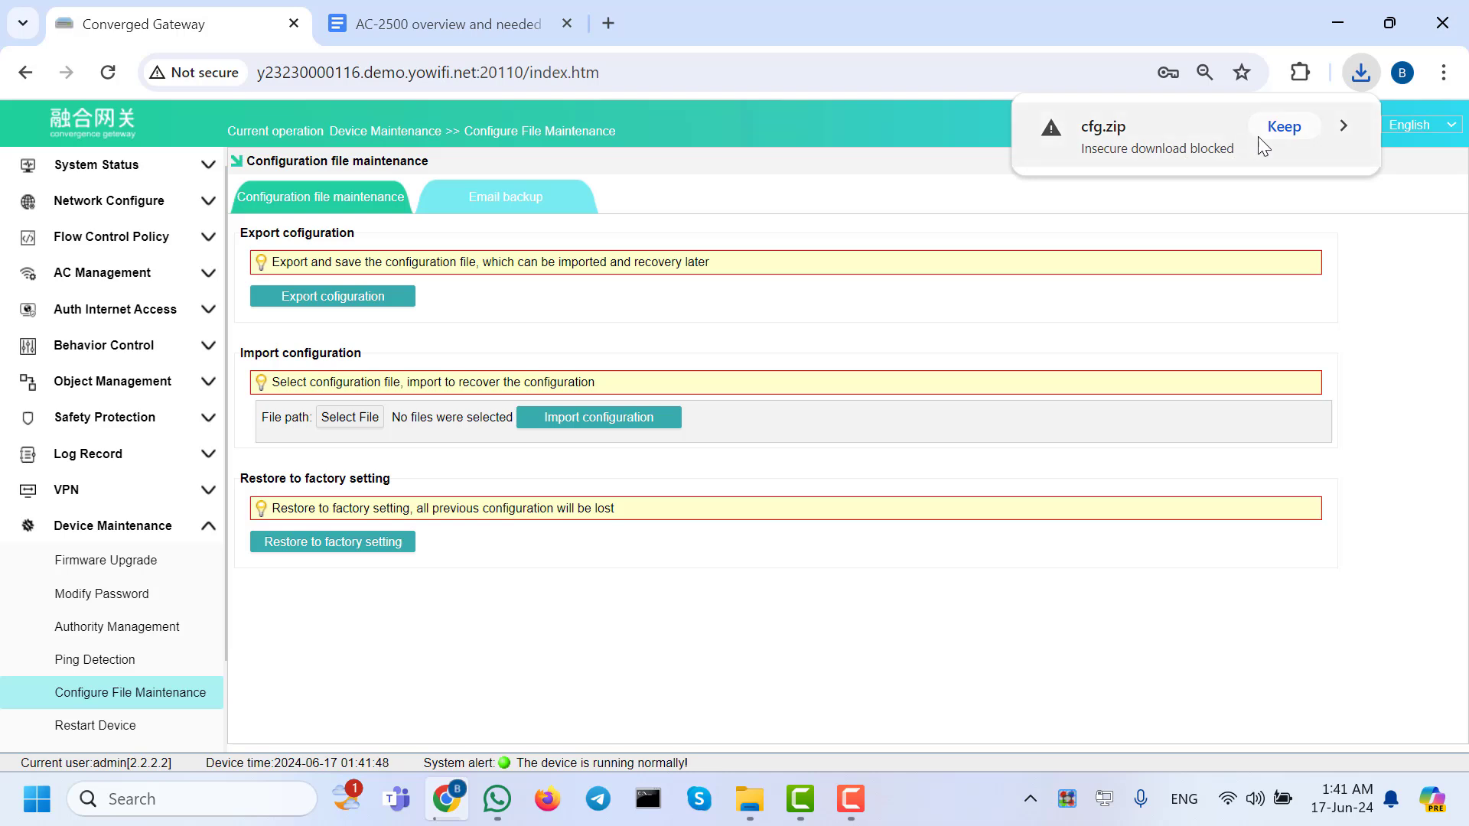
left_click(1284, 126)
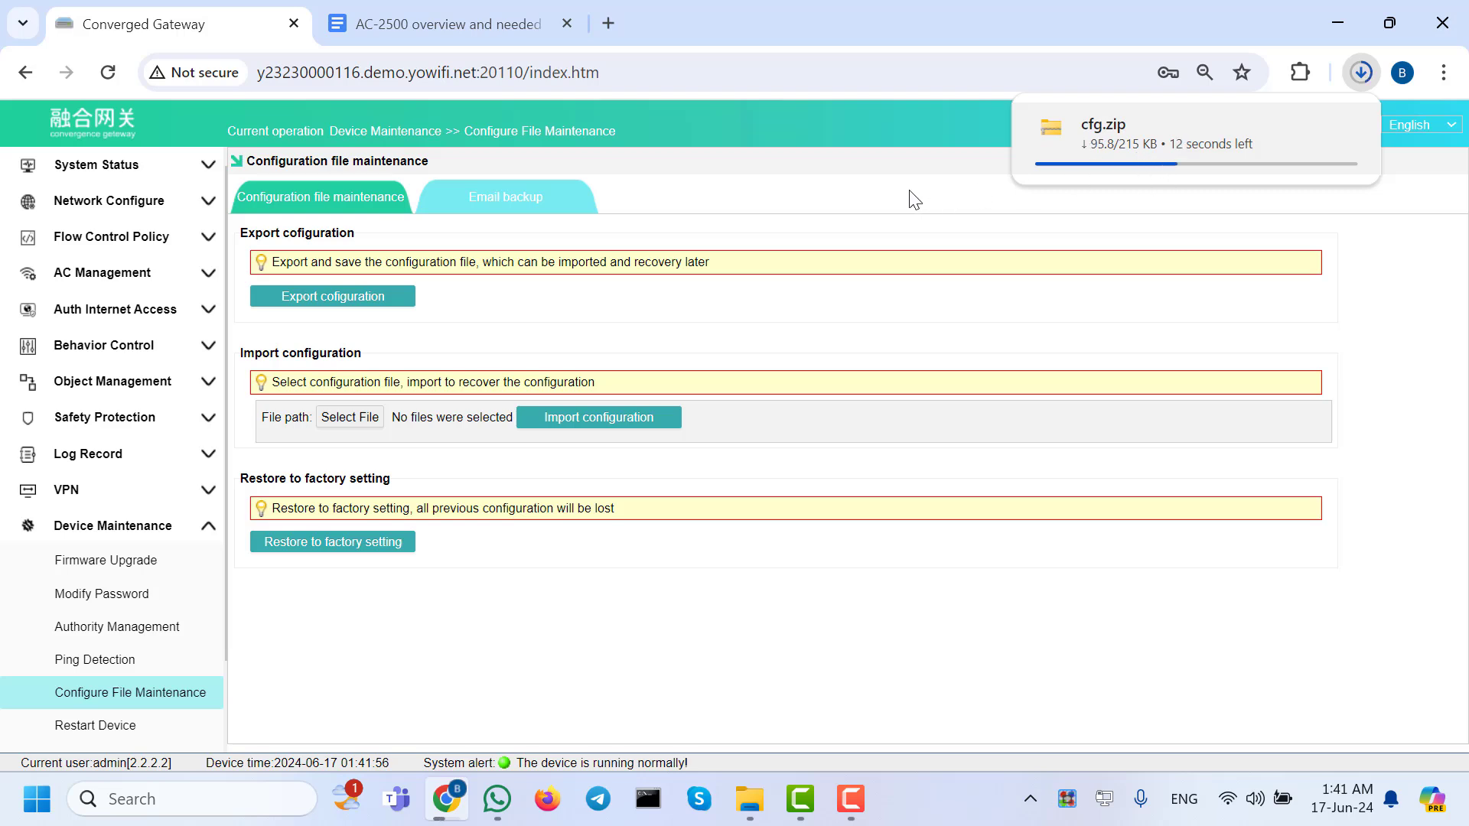
left_click(352, 420)
left_click(106, 299)
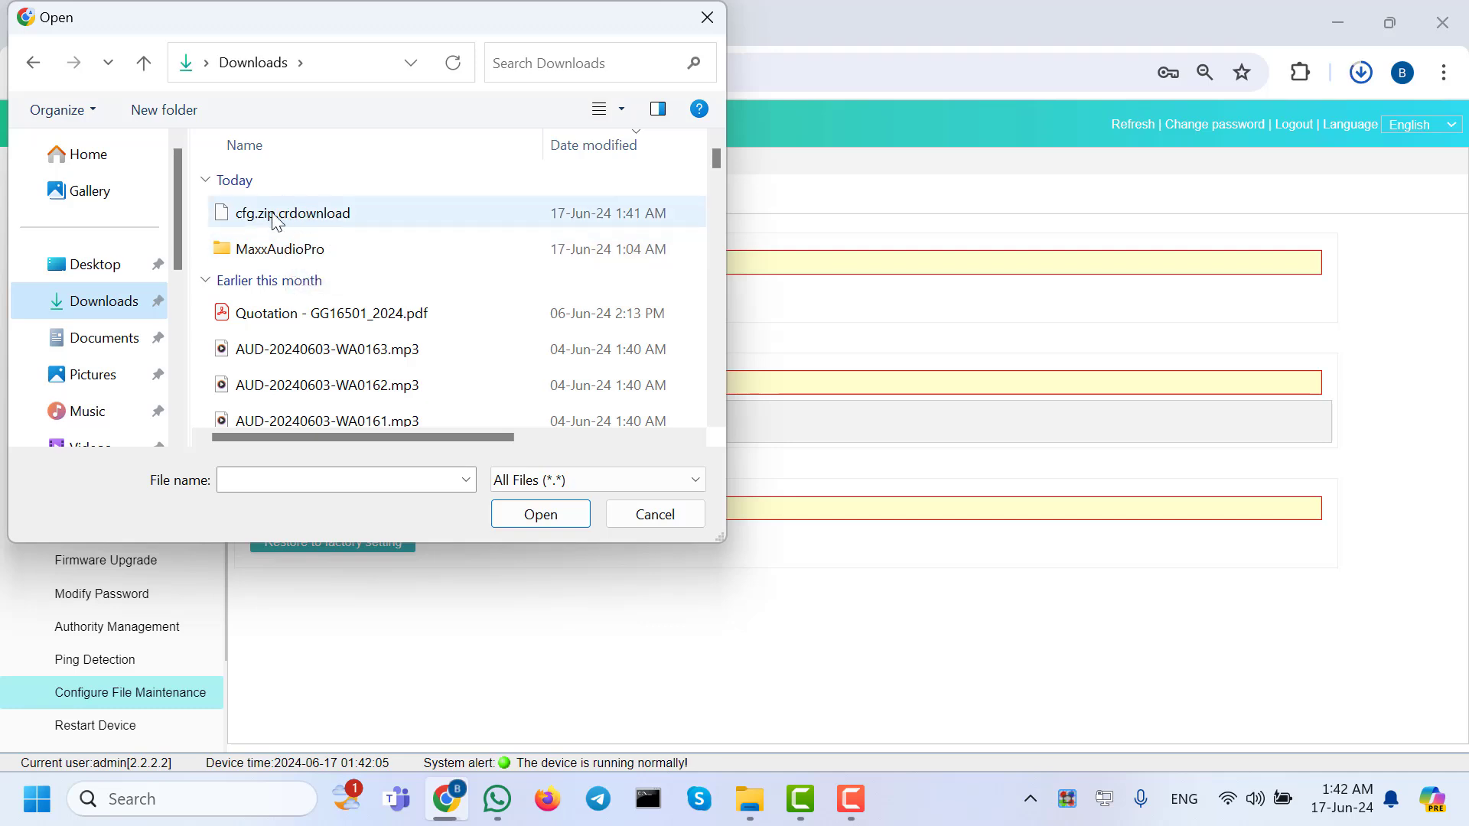
left_click(707, 17)
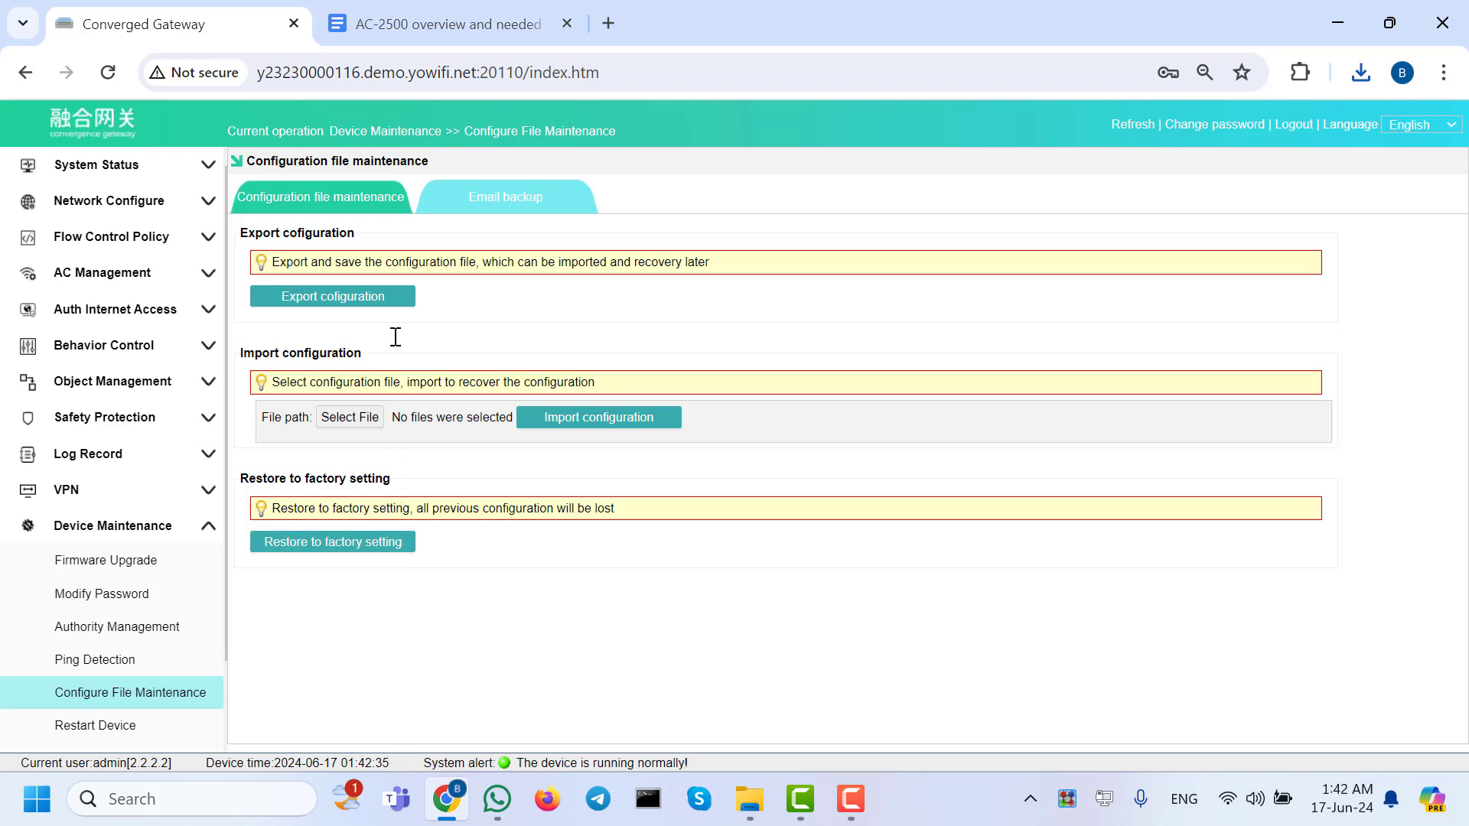
Turn on the Function enable toggle on the Email backup tab.
left_click(480, 205)
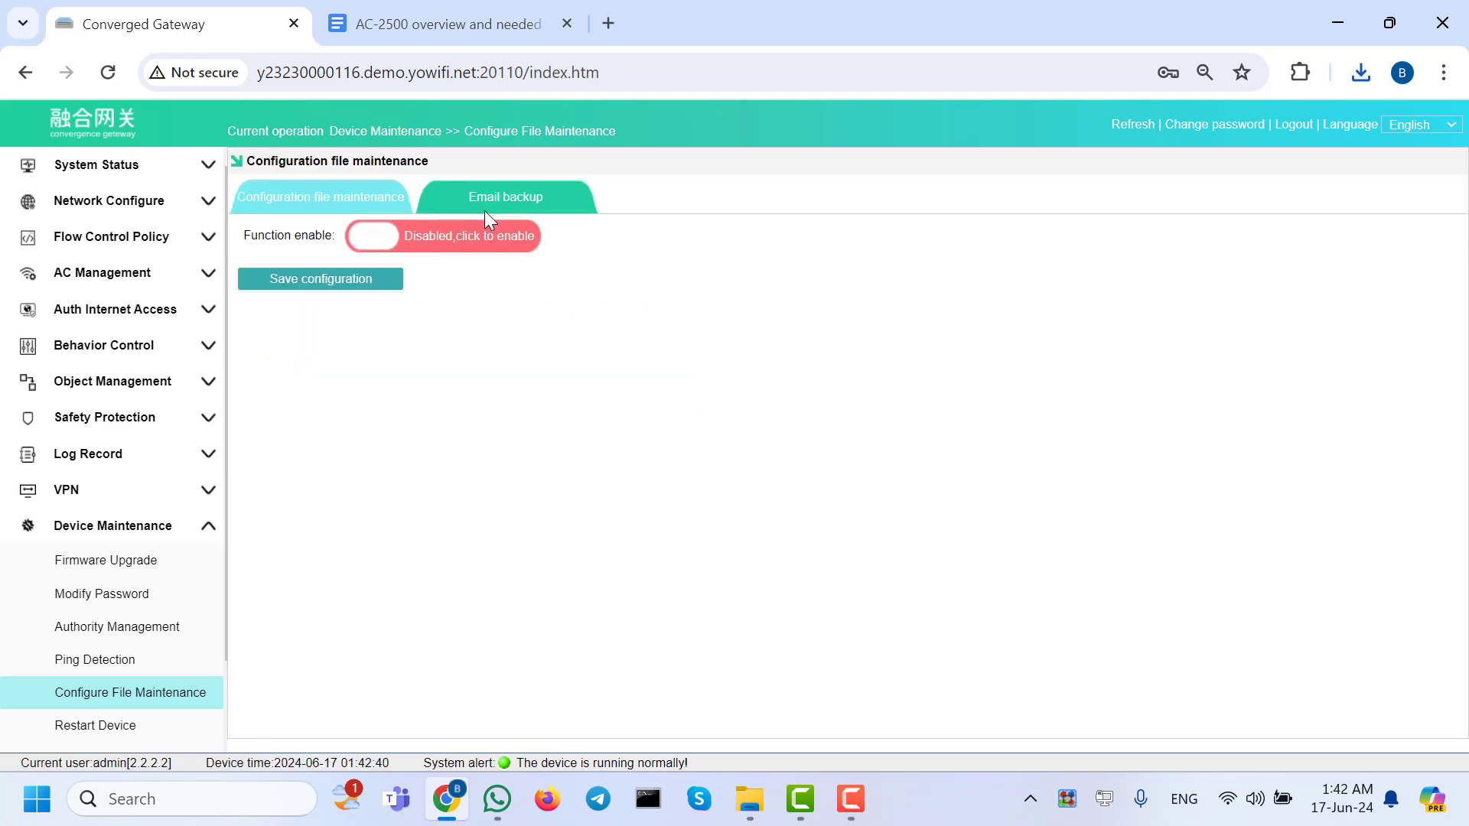
left_click(459, 235)
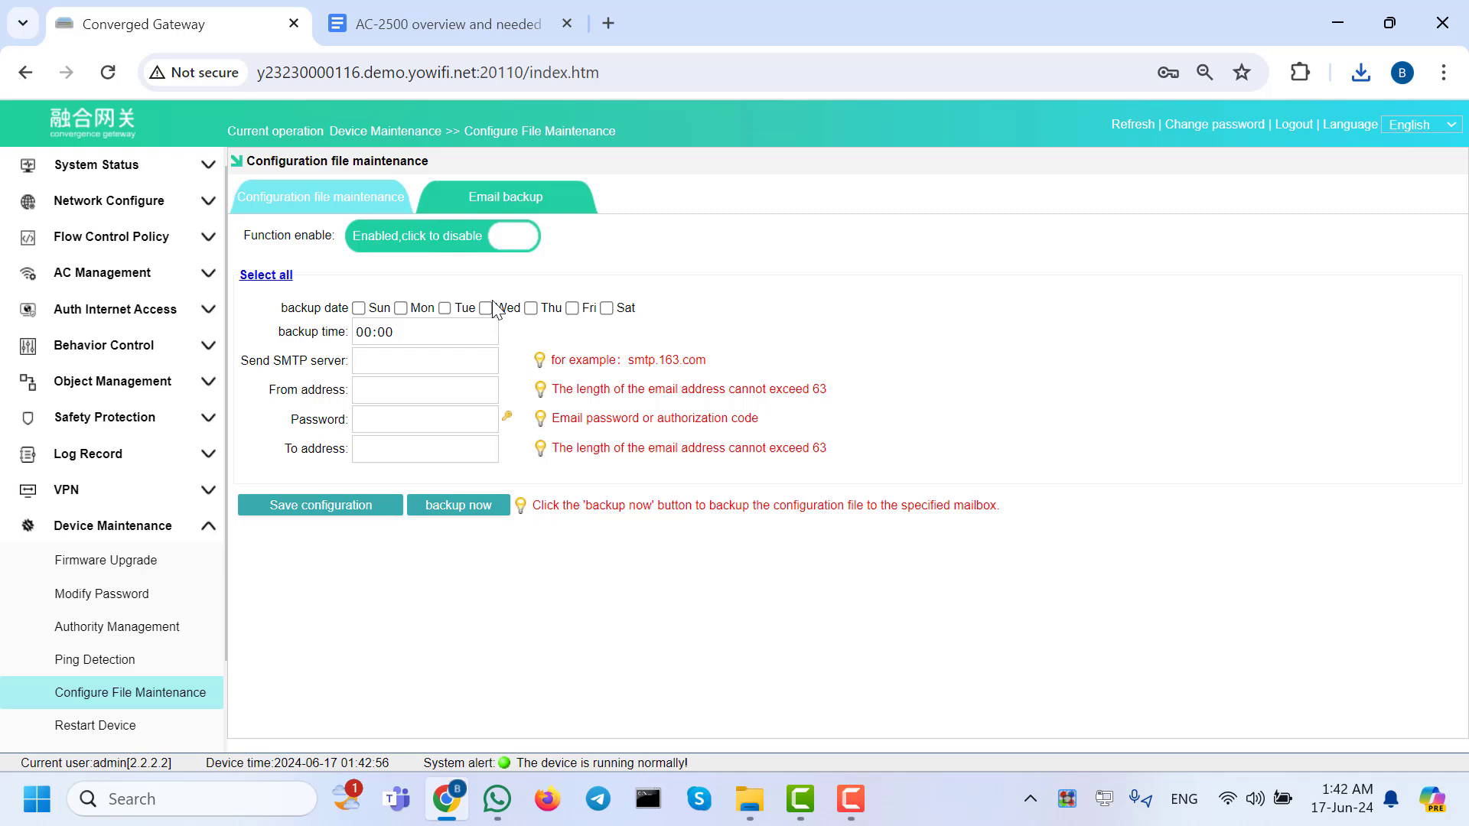
Check Sunday as a backup day and enter the recipient's e-mail address in the To field.
left_click(358, 308)
left_click(374, 331)
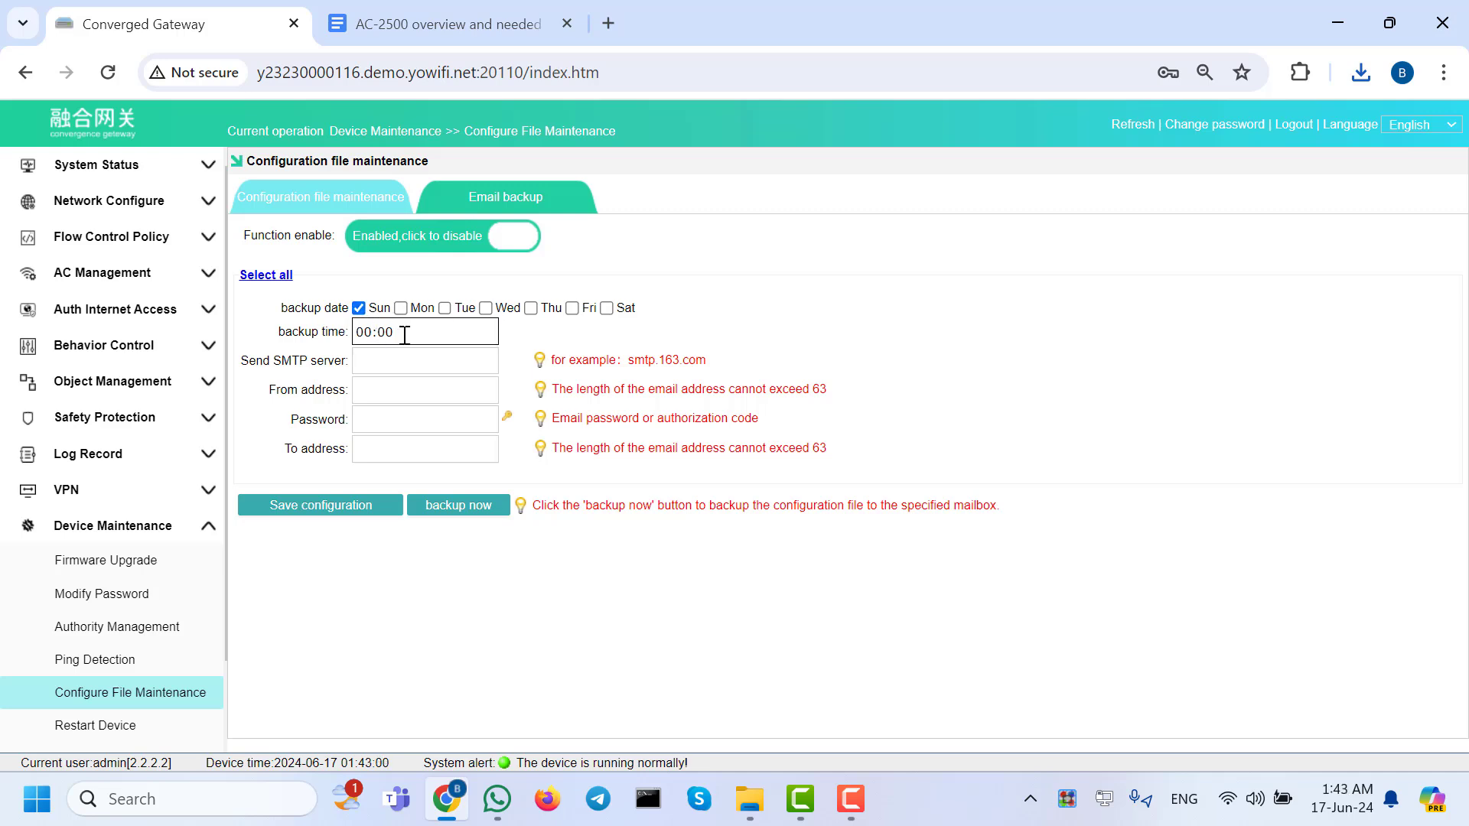
left_click(427, 448)
type("B.")
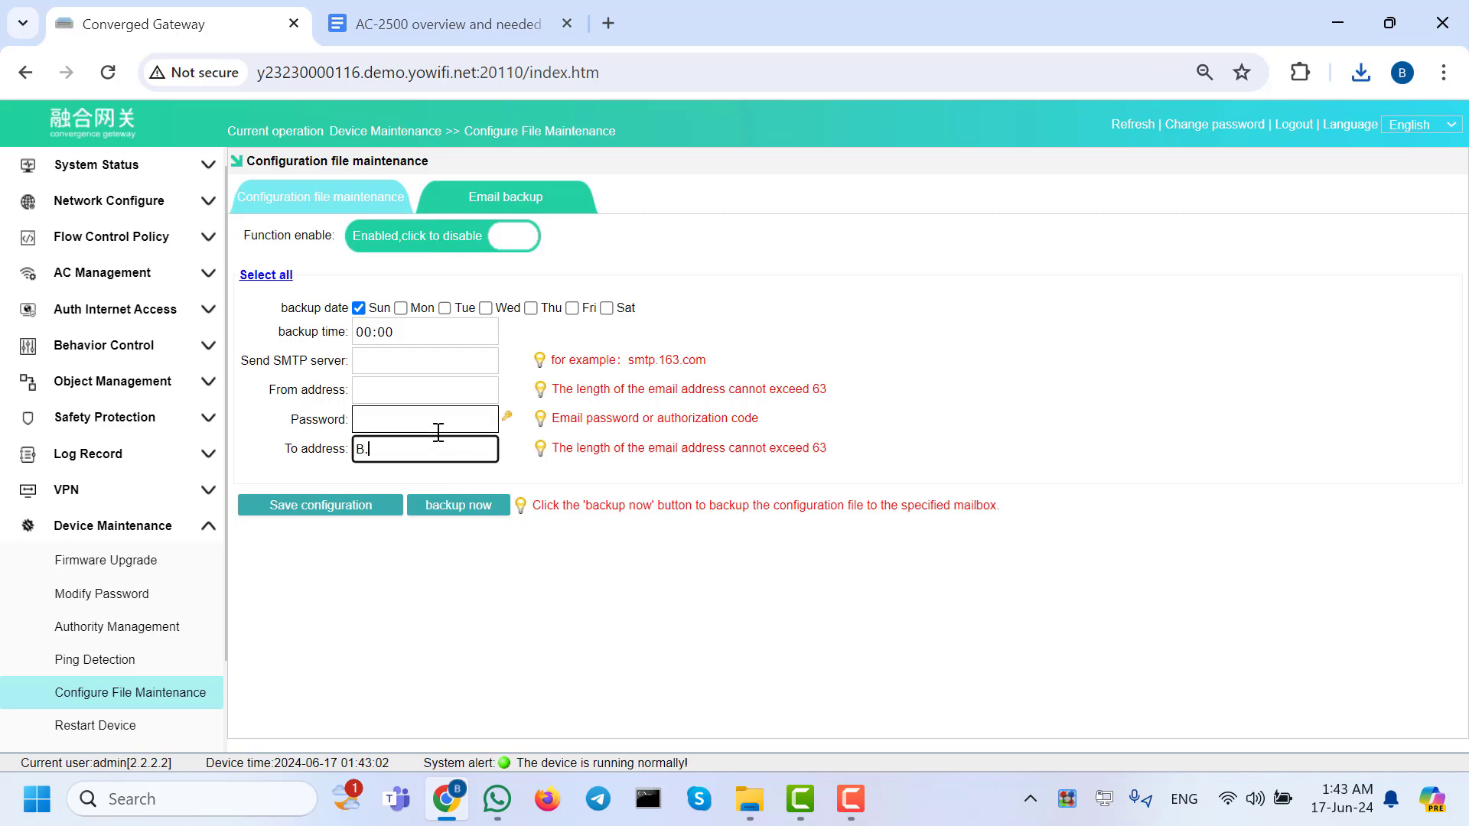
type("Wand")
key("BackSpace")
key("BackSpace")
key("BackSpace")
key("BackSpace")
key("BackSpace")
key("BackSpace")
left_click_drag(478, 450, 325, 475)
left_click(401, 450)
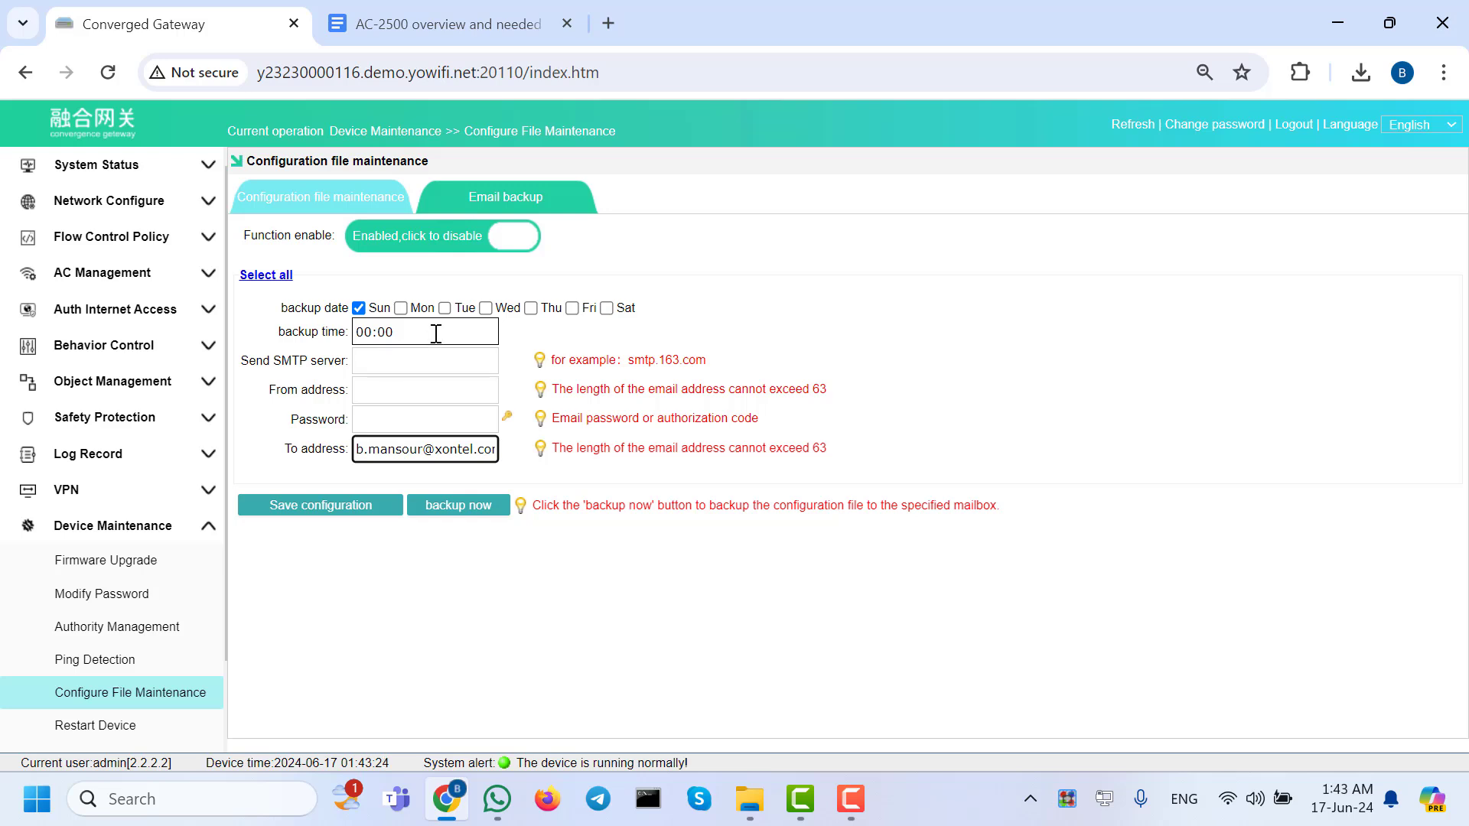
Select all backup days, then uncheck every day except Friday.
left_click(401, 308)
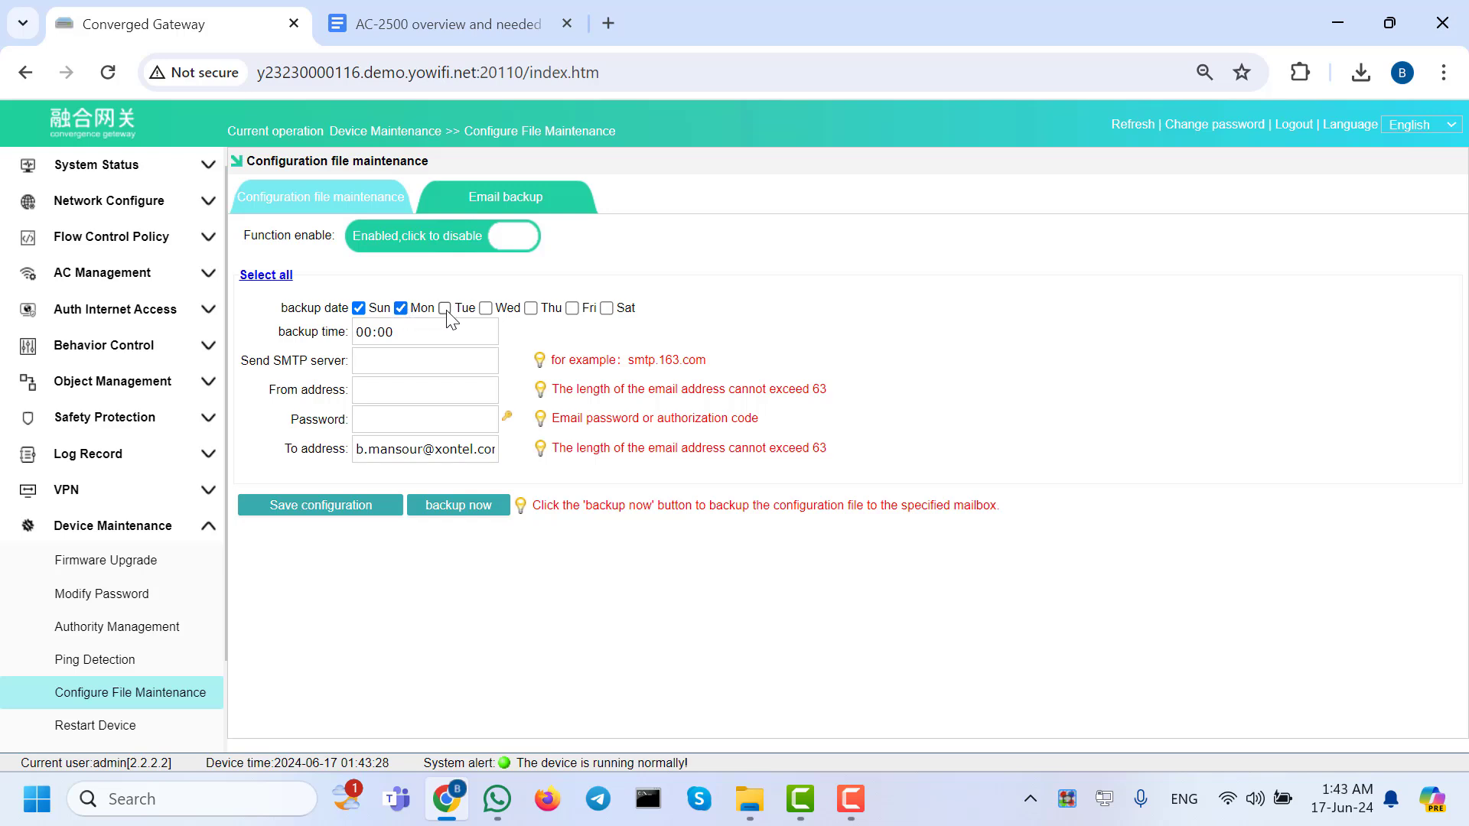
left_click(445, 308)
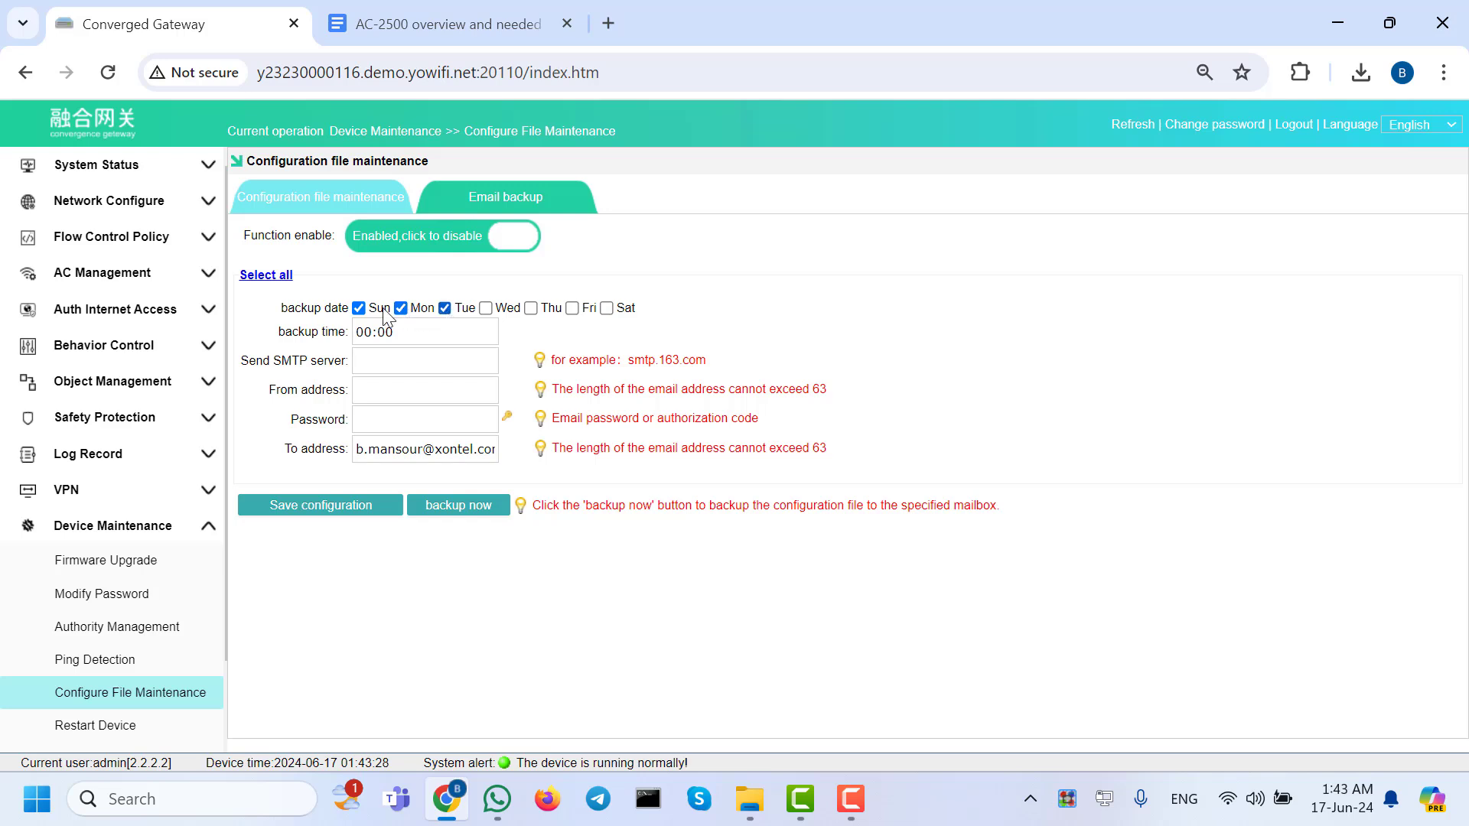
left_click(264, 277)
left_click(607, 307)
left_click(486, 308)
left_click(531, 308)
left_click(401, 308)
left_click(359, 308)
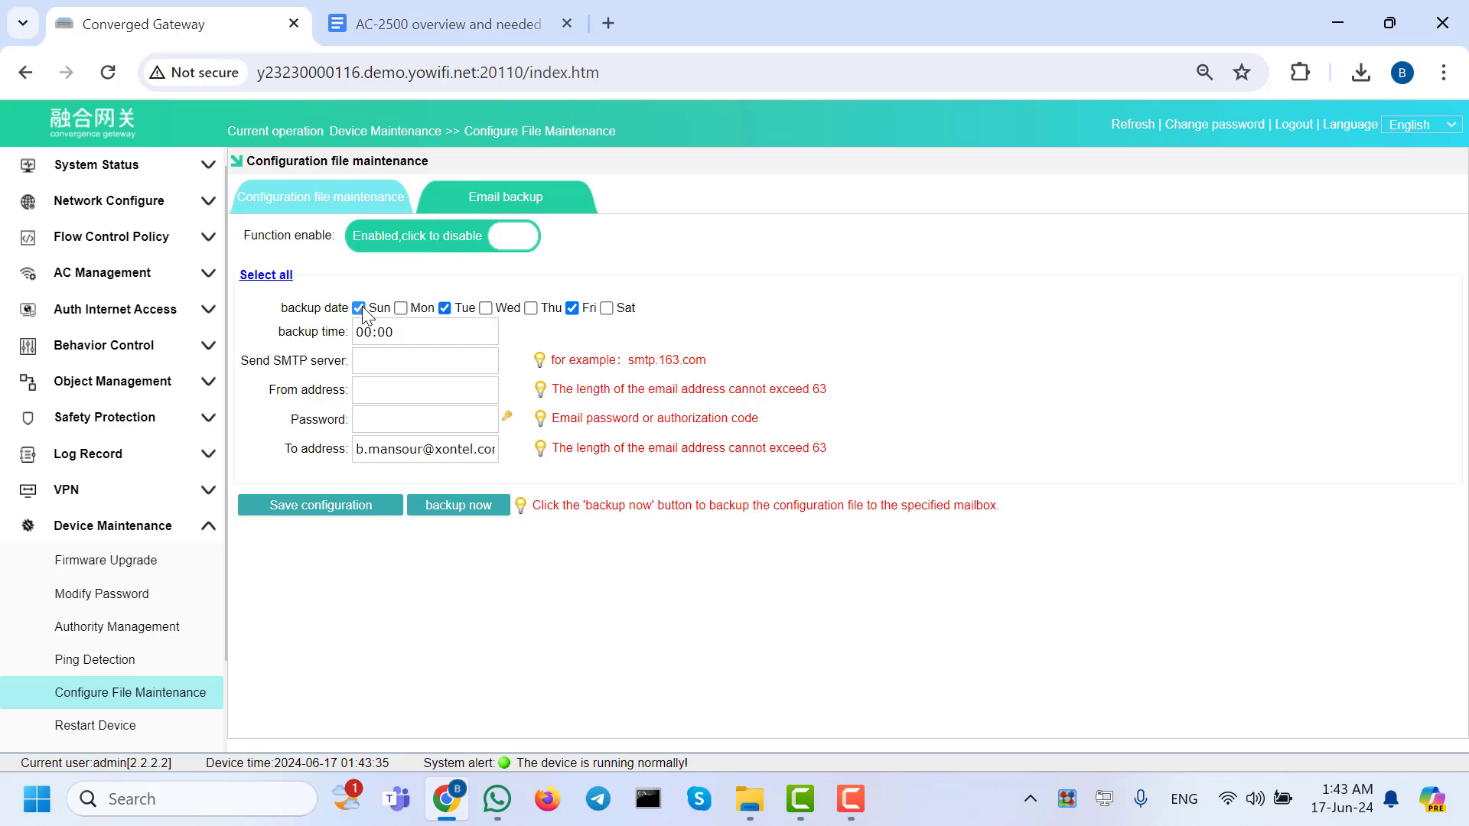
left_click(445, 307)
Place the cursor in the backup time and SMTP server address fields.
left_click(410, 352)
left_click(410, 338)
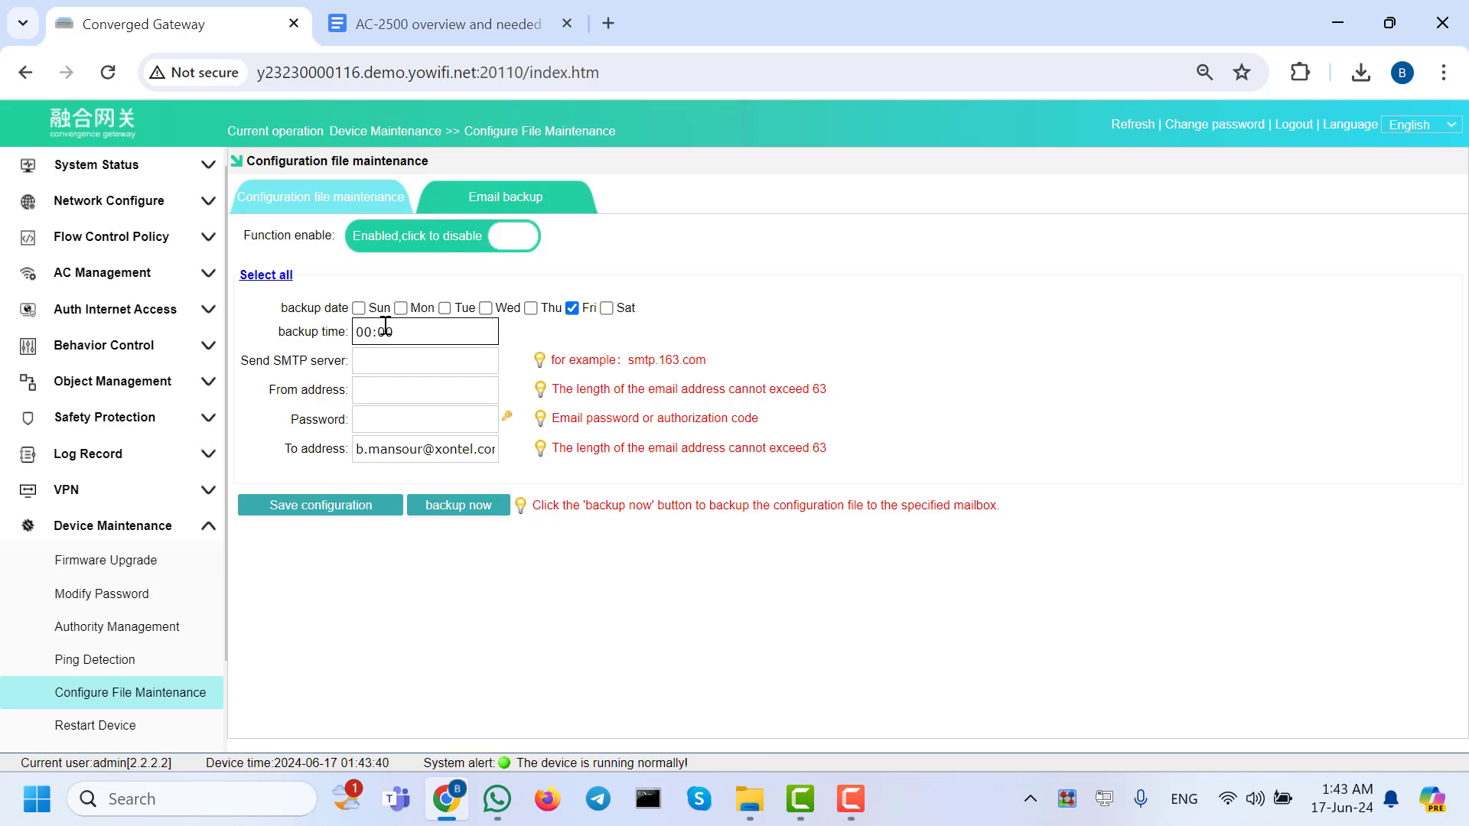
left_click(399, 361)
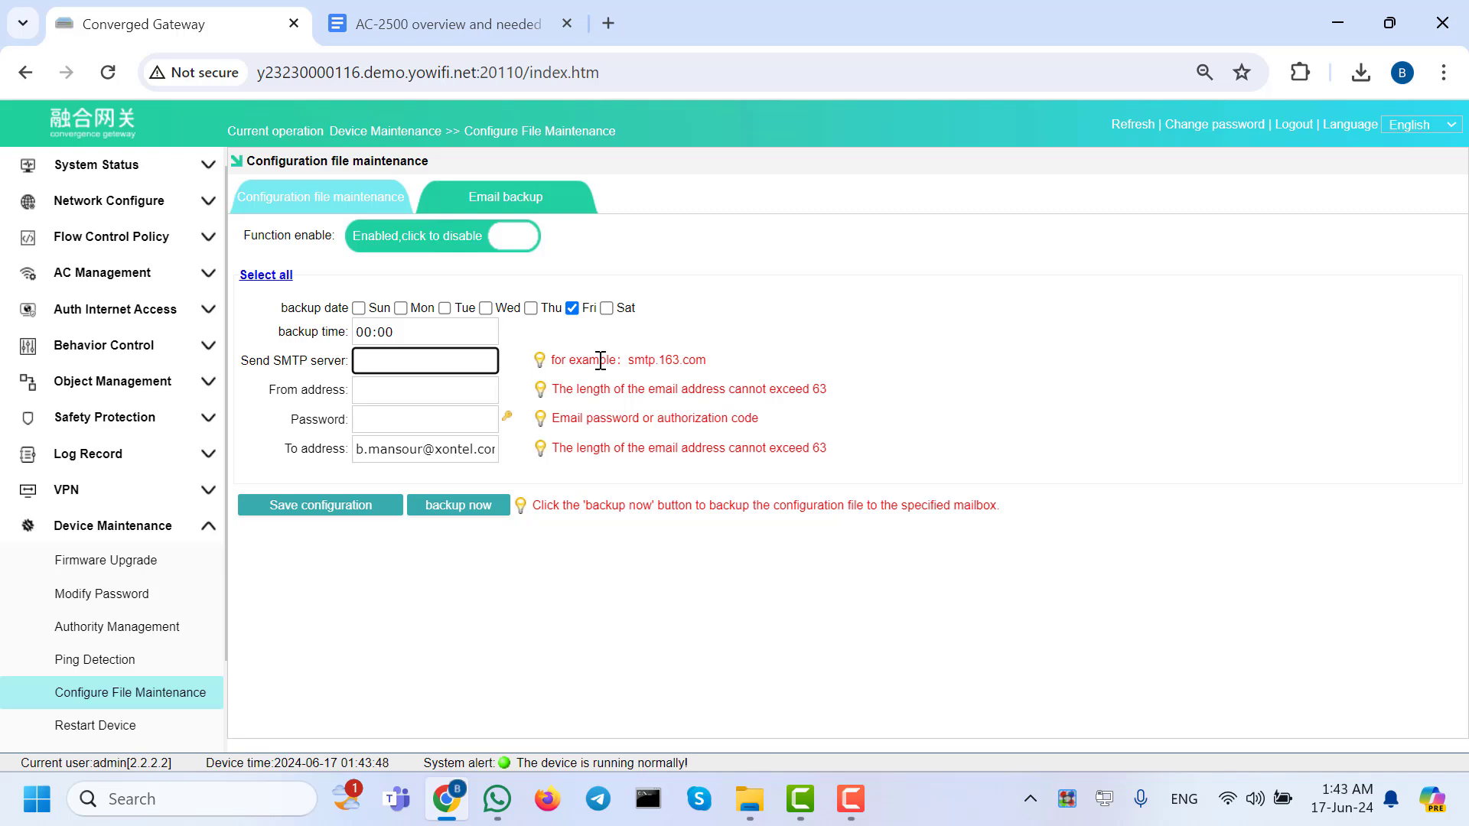
left_click(406, 392)
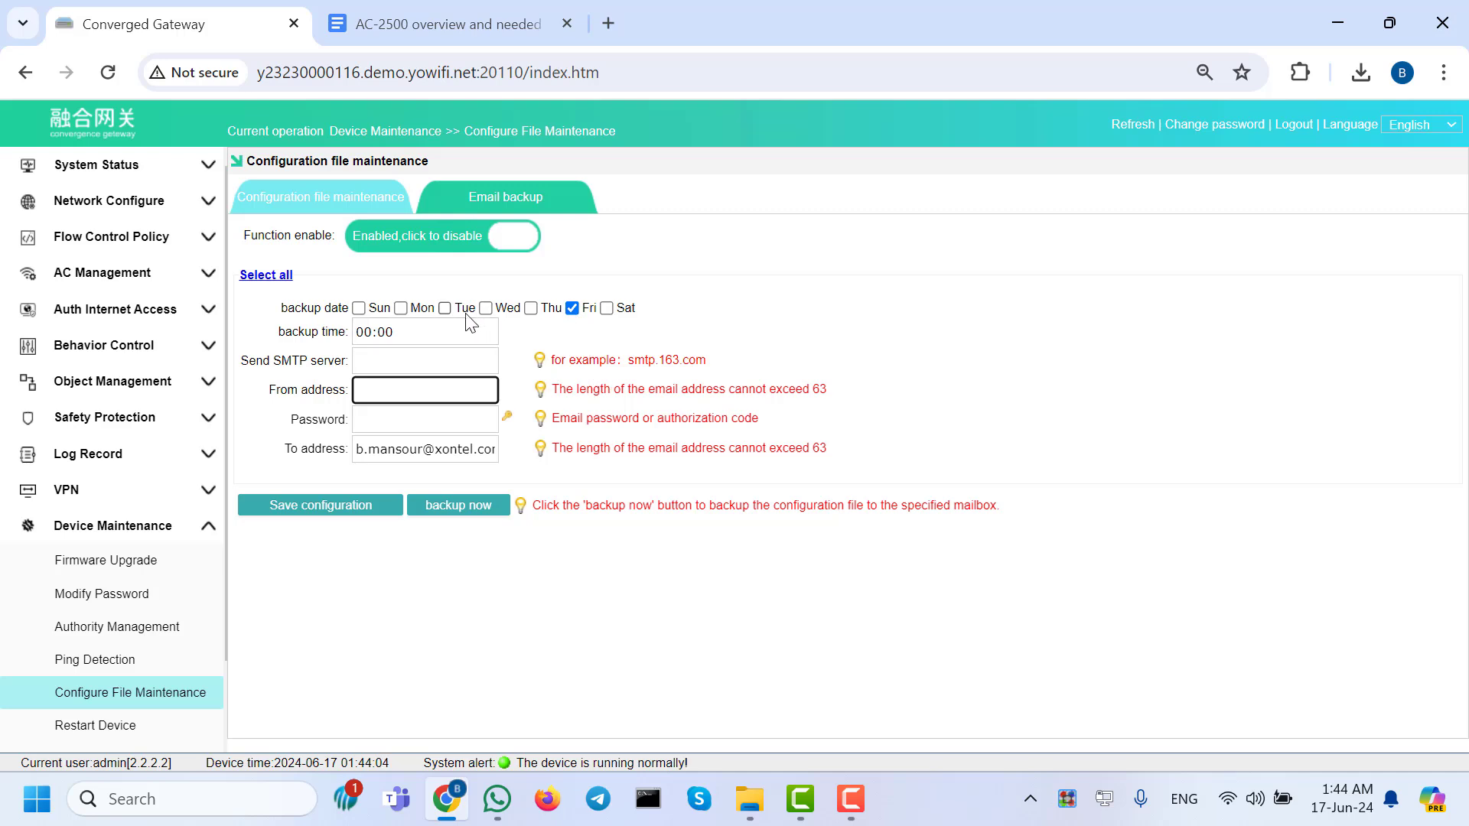
left_click_drag(487, 450, 395, 459)
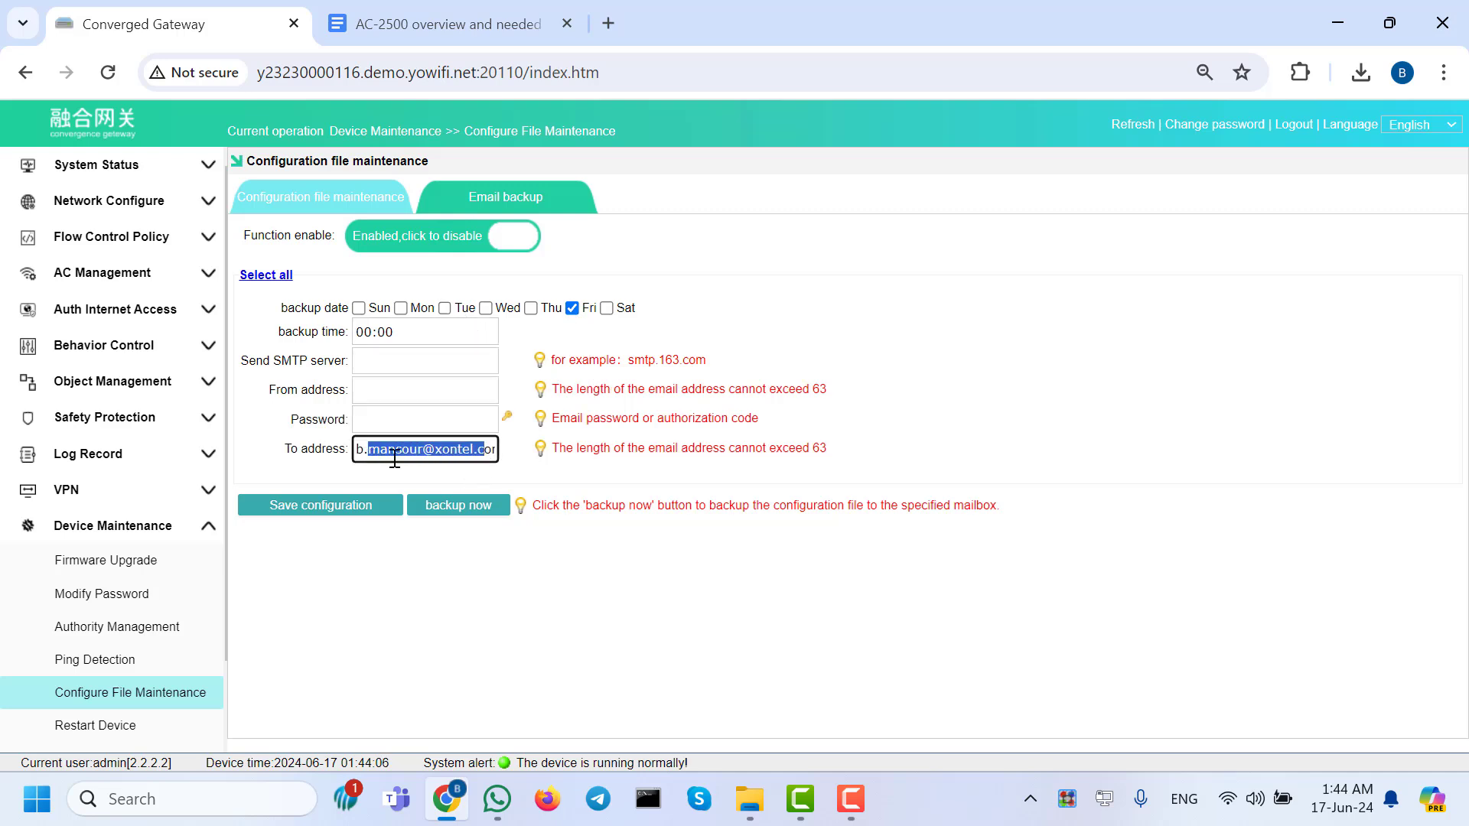
left_click(404, 456)
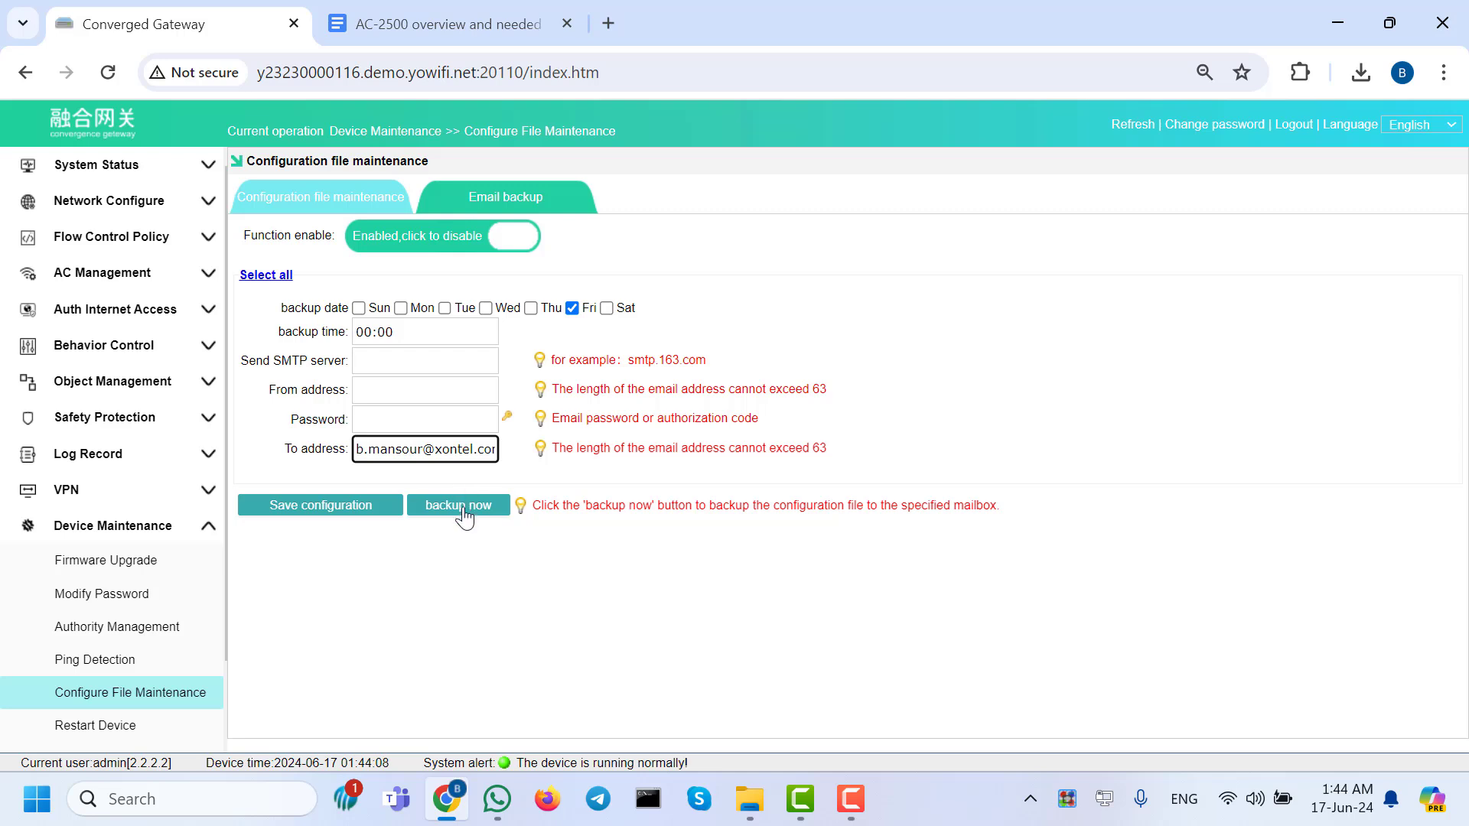
Trigger an immediate email backup, then focus the sender address field.
left_click(462, 508)
left_click(377, 400)
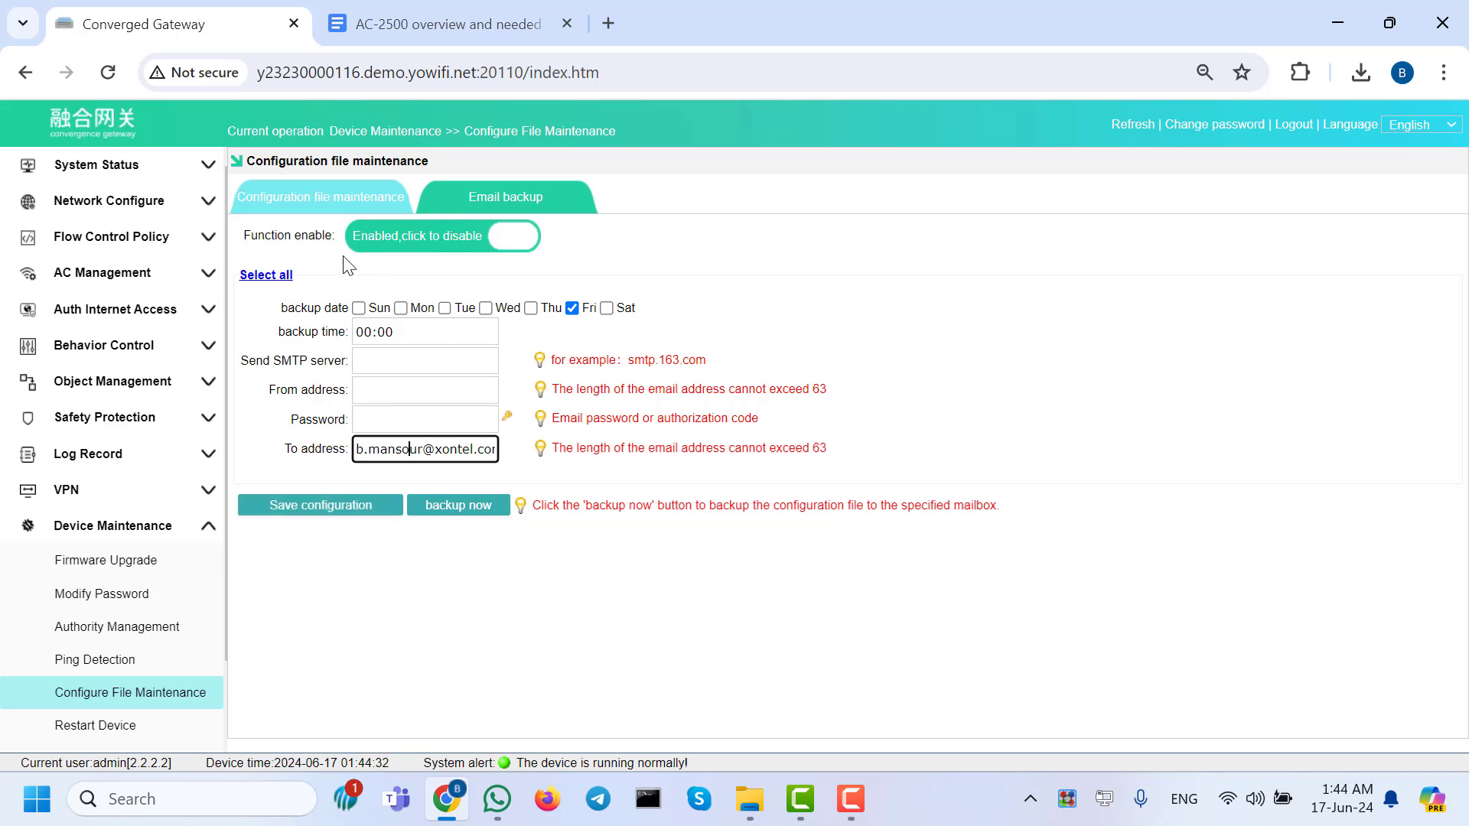